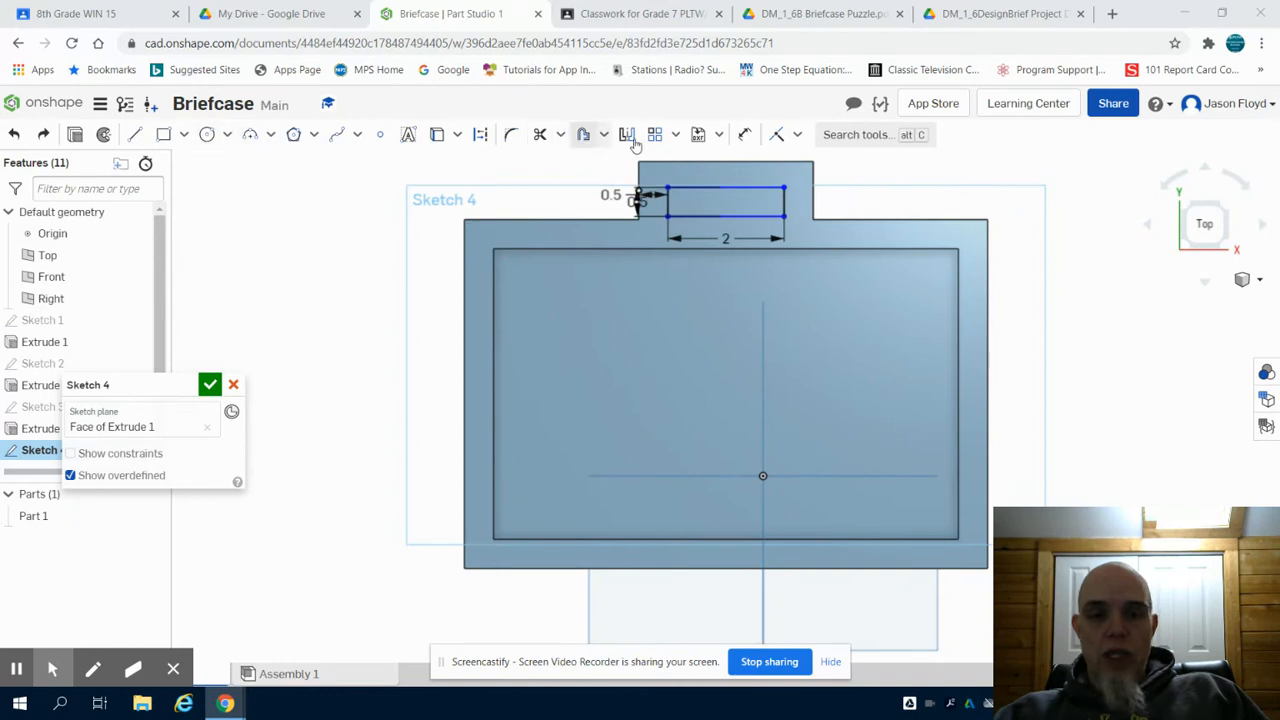
# - Dimension the slot rectangle's upper edge 0.5 in from the handle's outer edge
pyautogui.click(742, 140)
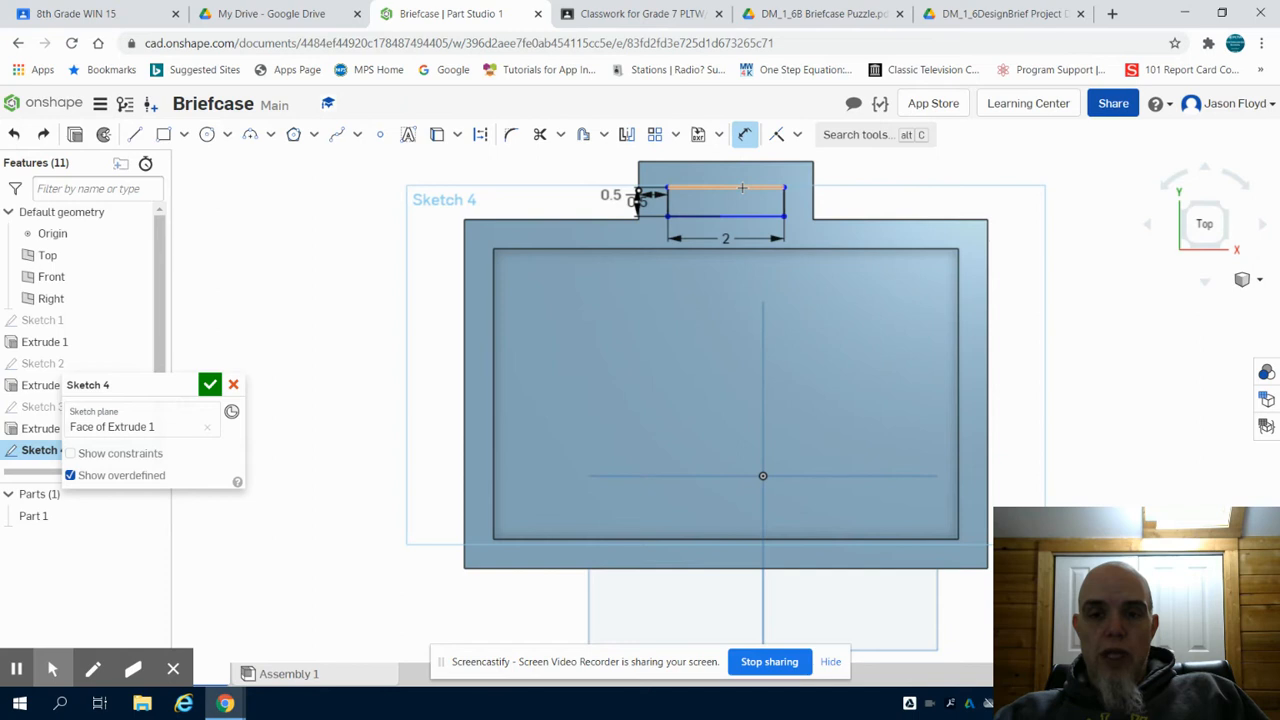
pyautogui.click(740, 161)
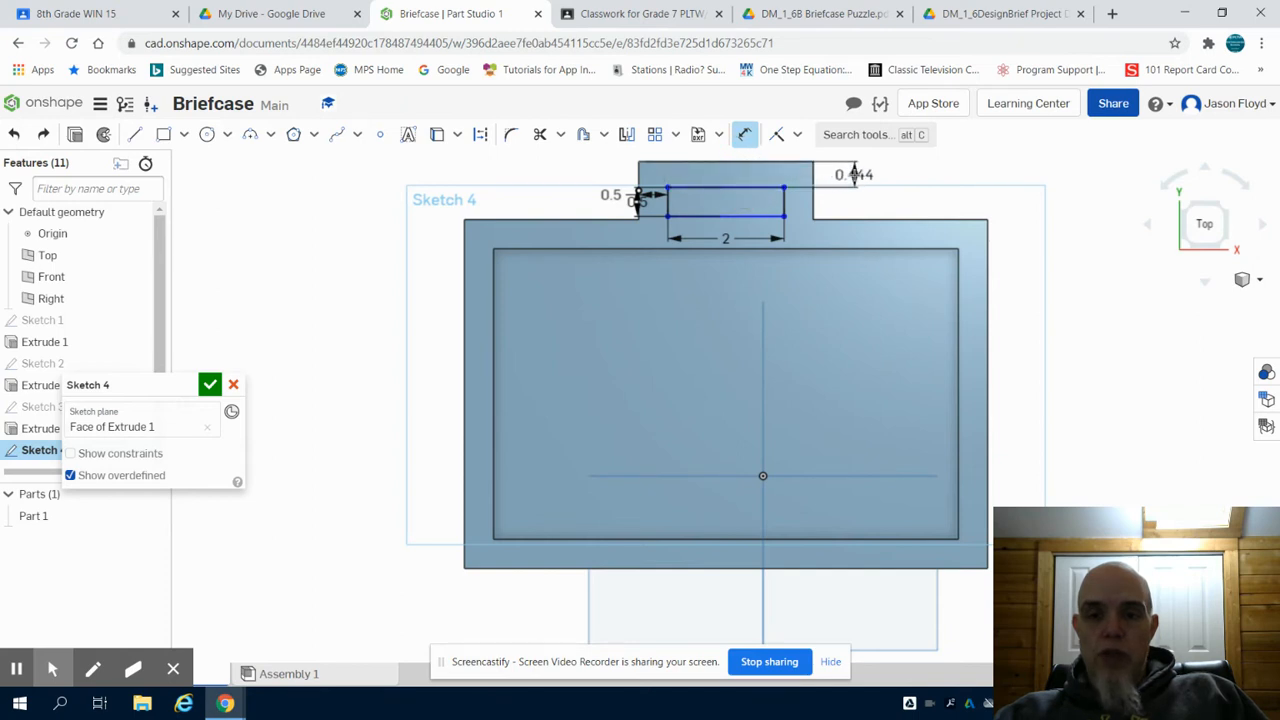
pyautogui.click(856, 175)
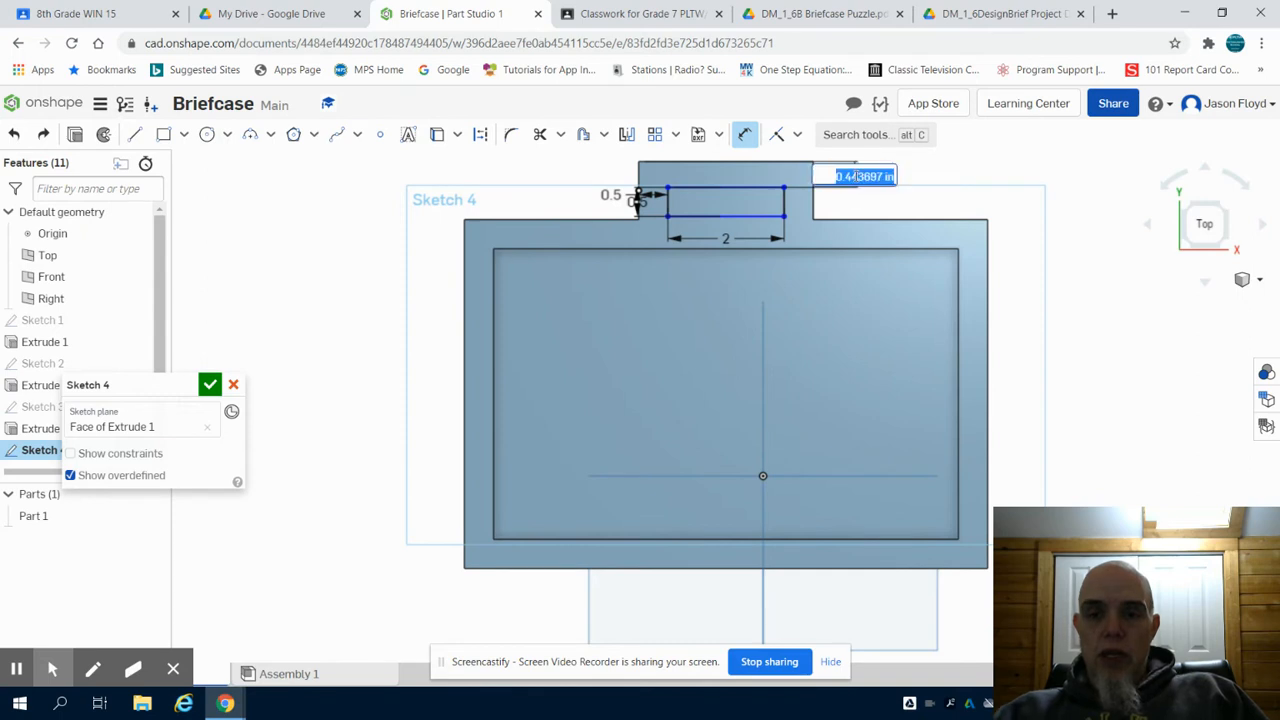
pyautogui.write('5')
pyautogui.press('Return')
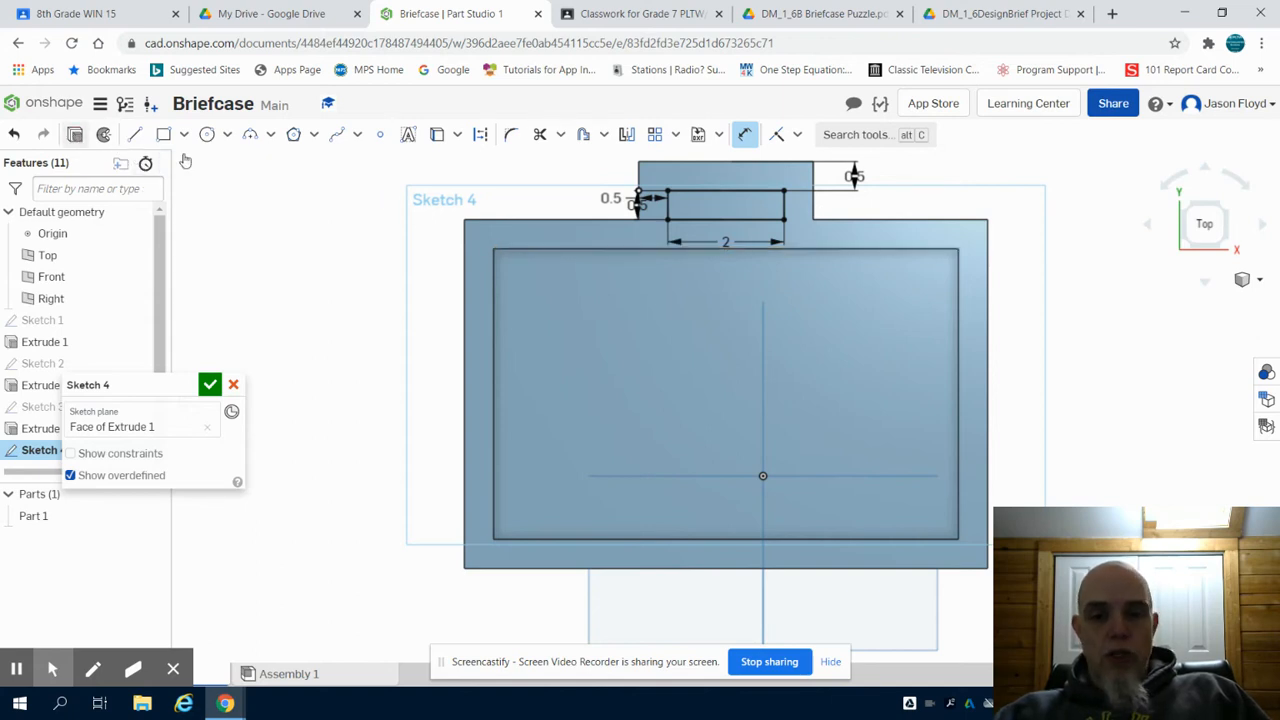
# - Cut the sketched slot through the handle with a blind Remove extrude 1 in deep
pyautogui.click(1228, 208)
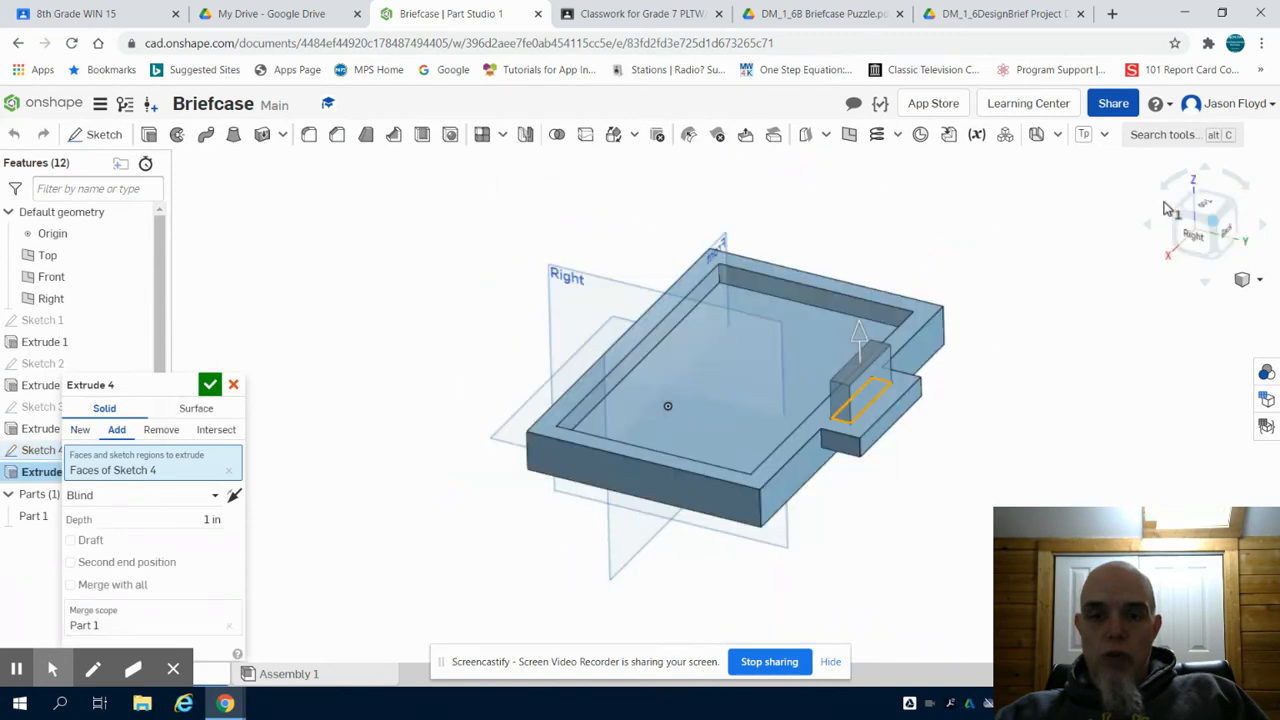
pyautogui.click(162, 430)
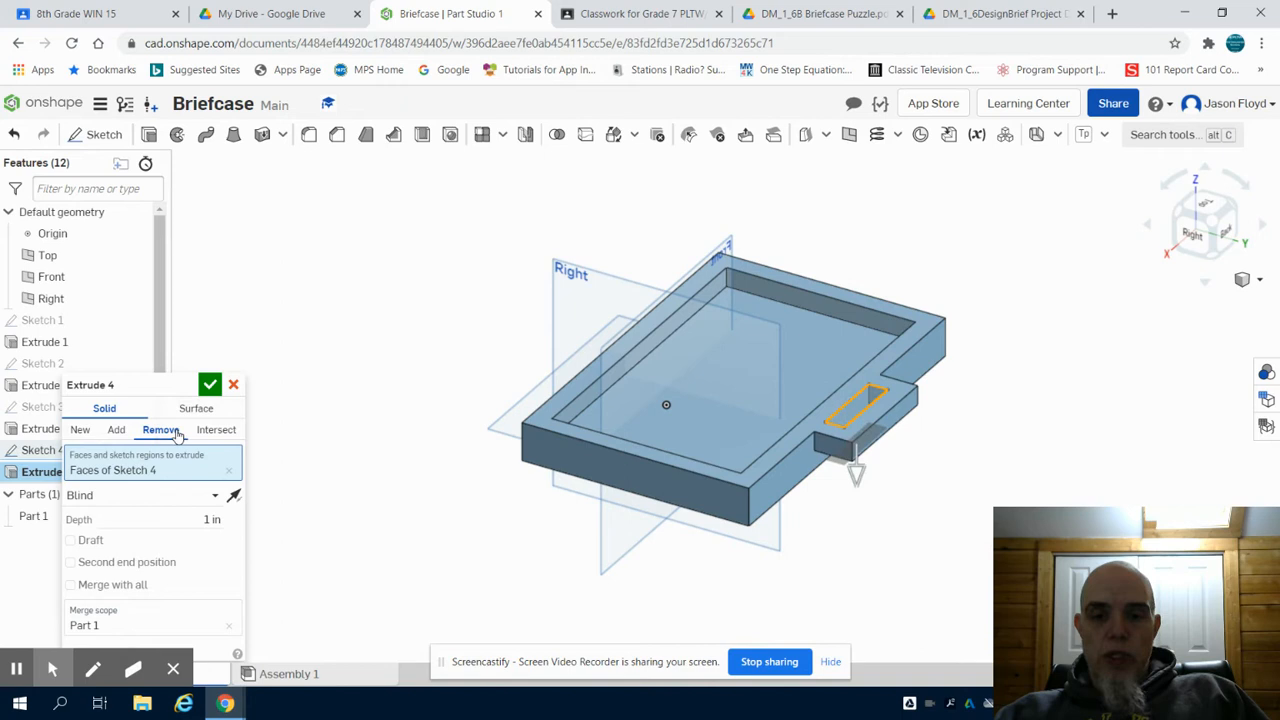
pyautogui.click(209, 384)
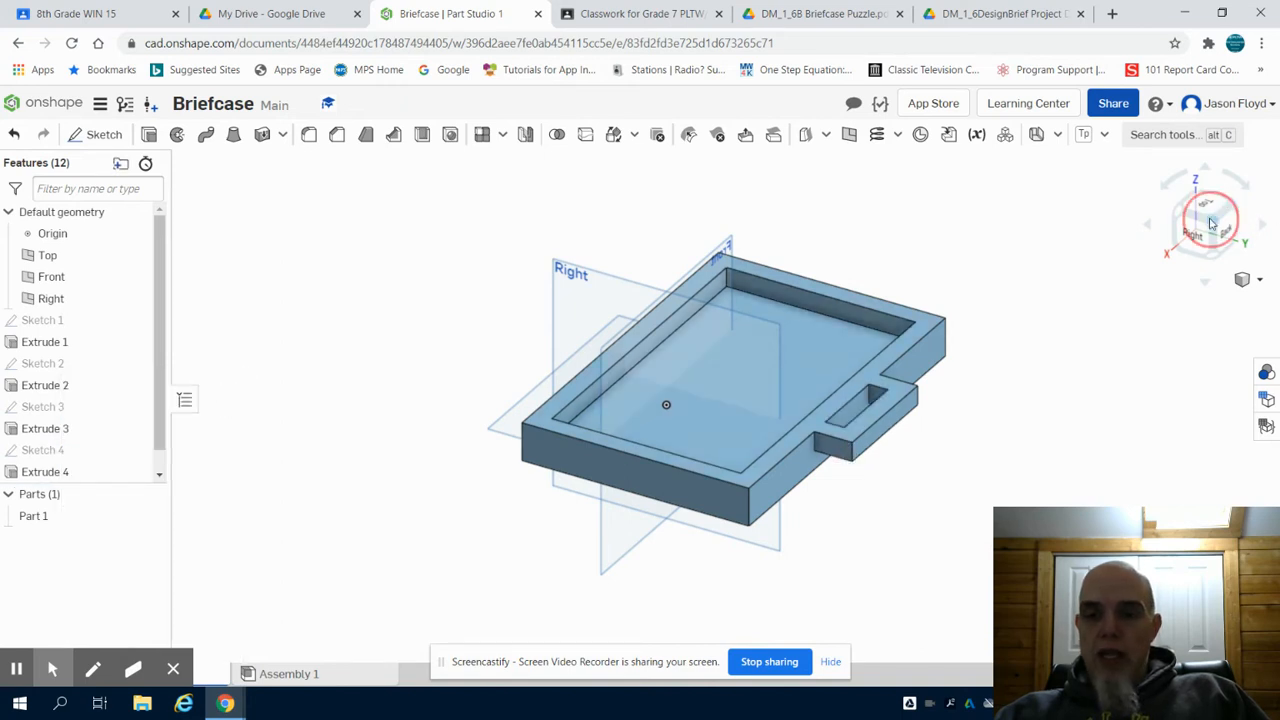
# - Check the fillet and chamfer specifications in the DM_1_6B Briefcase Puzzle.pdf dimension drawing, and return to the Briefcase model in Onshape
pyautogui.moveTo(1055, 430); pyautogui.dragTo(1240, 426, button='right')
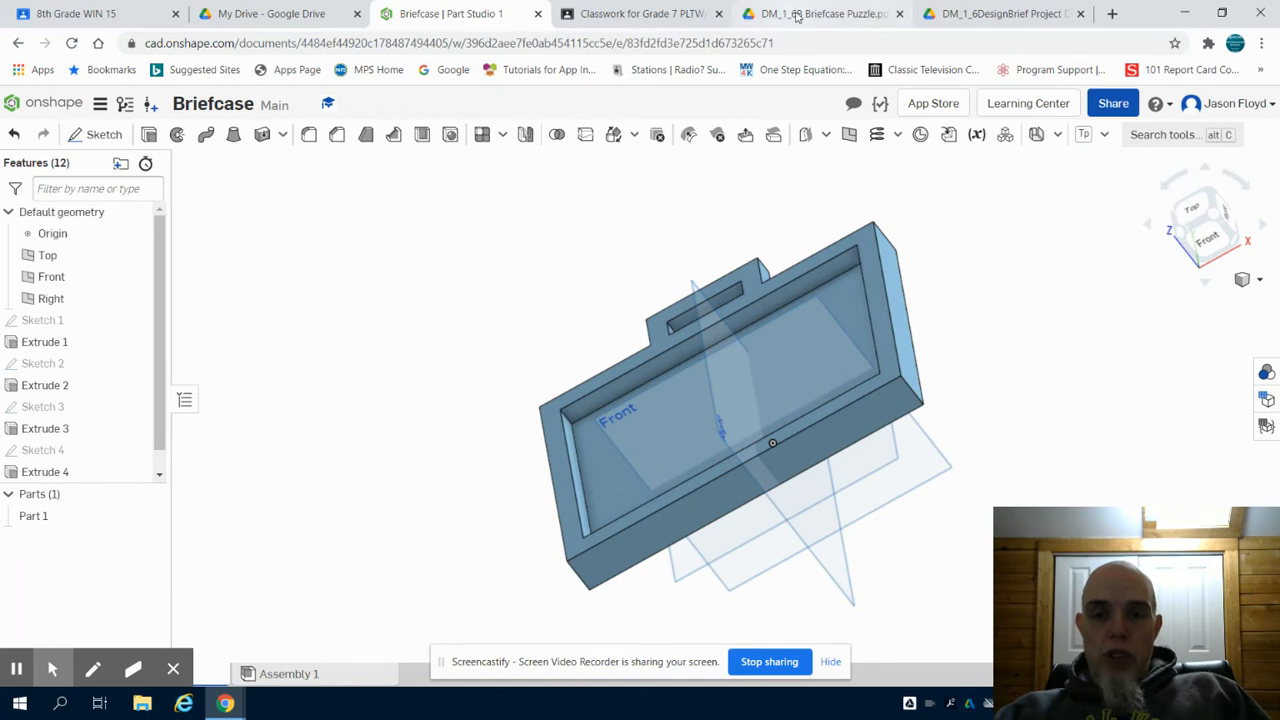
pyautogui.click(797, 14)
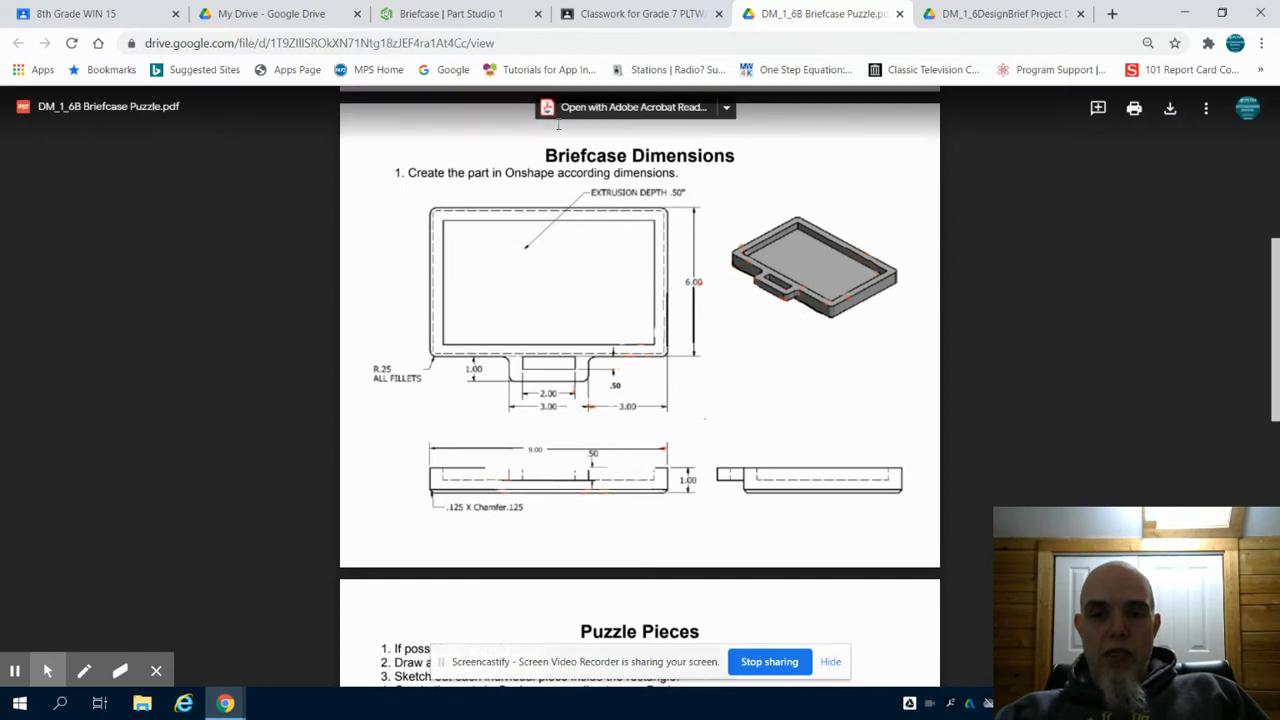
pyautogui.click(466, 17)
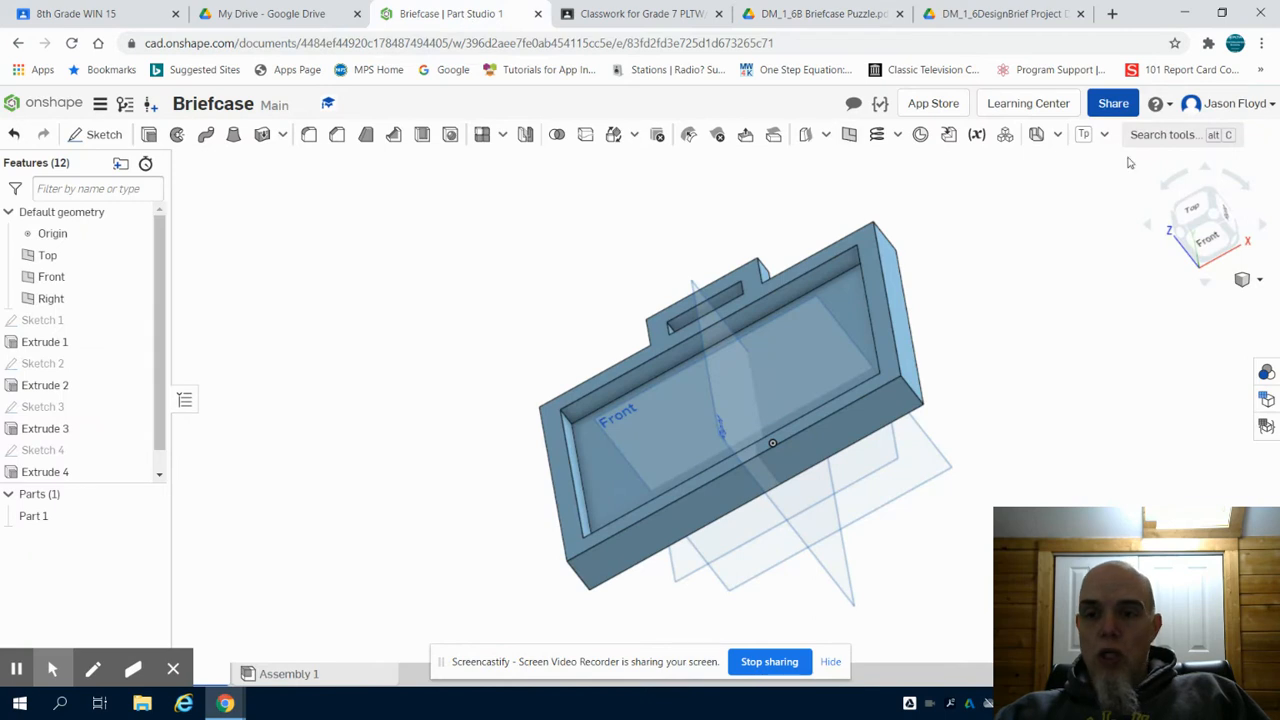
# - Start a fillet on the four outer vertical corner edges of the case and the two outer corner edges of the handle
pyautogui.click(1208, 218)
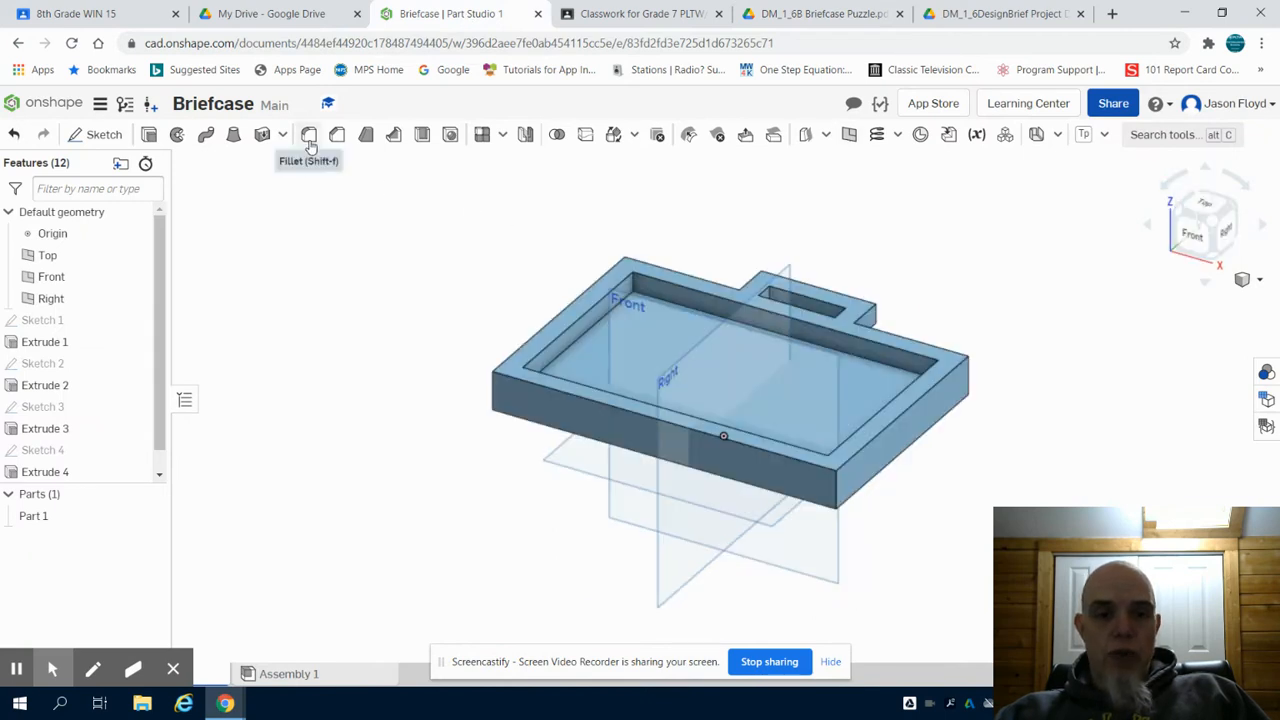
pyautogui.click(309, 137)
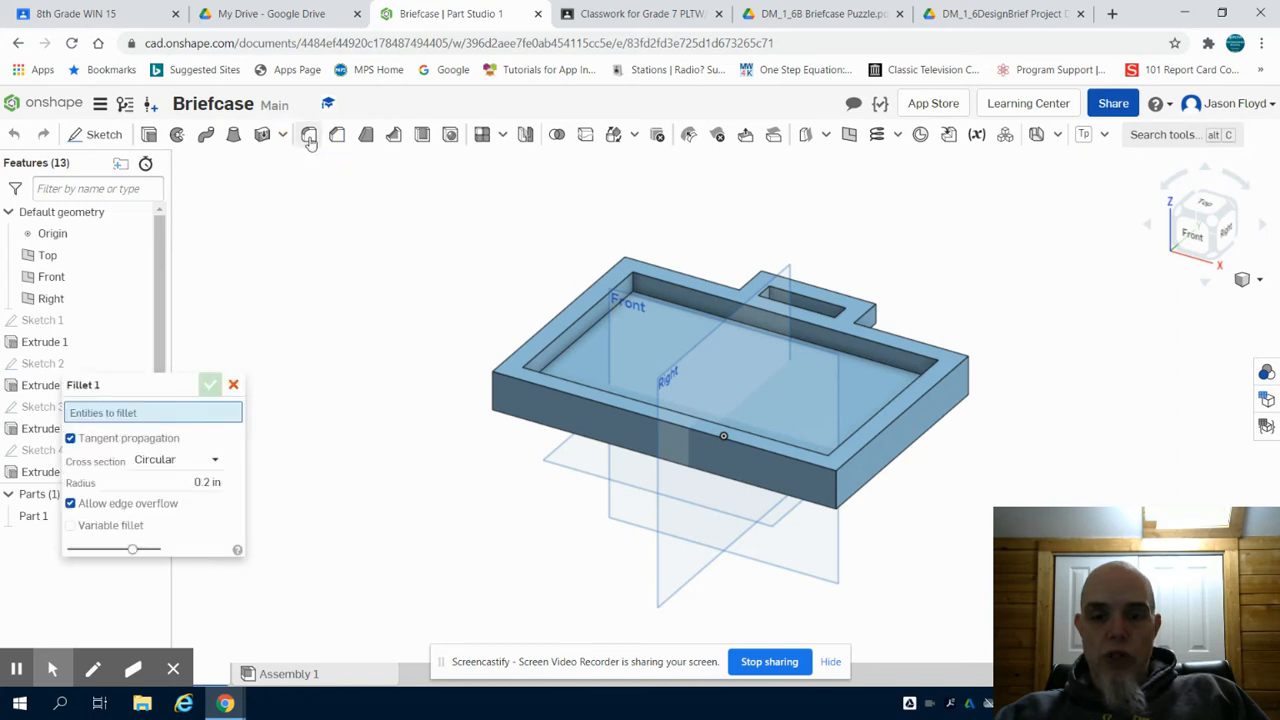
pyautogui.click(838, 490)
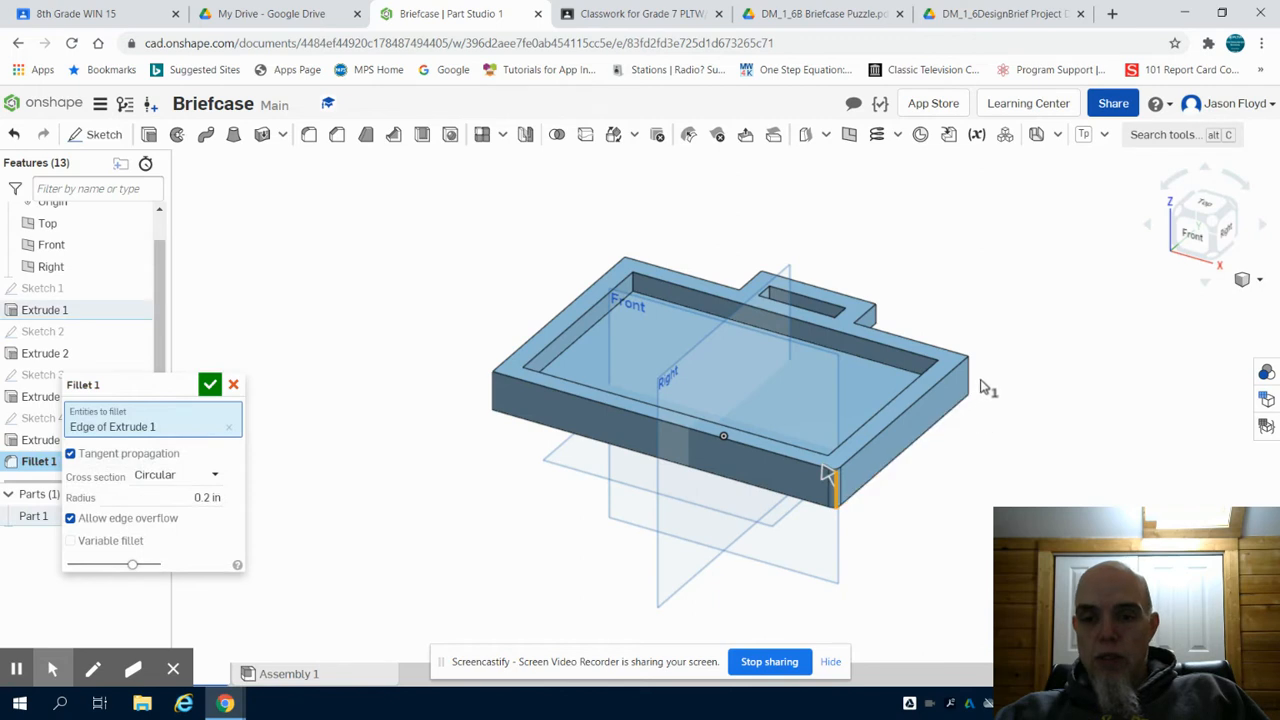
pyautogui.moveTo(1120, 312); pyautogui.dragTo(1066, 366, button='right')
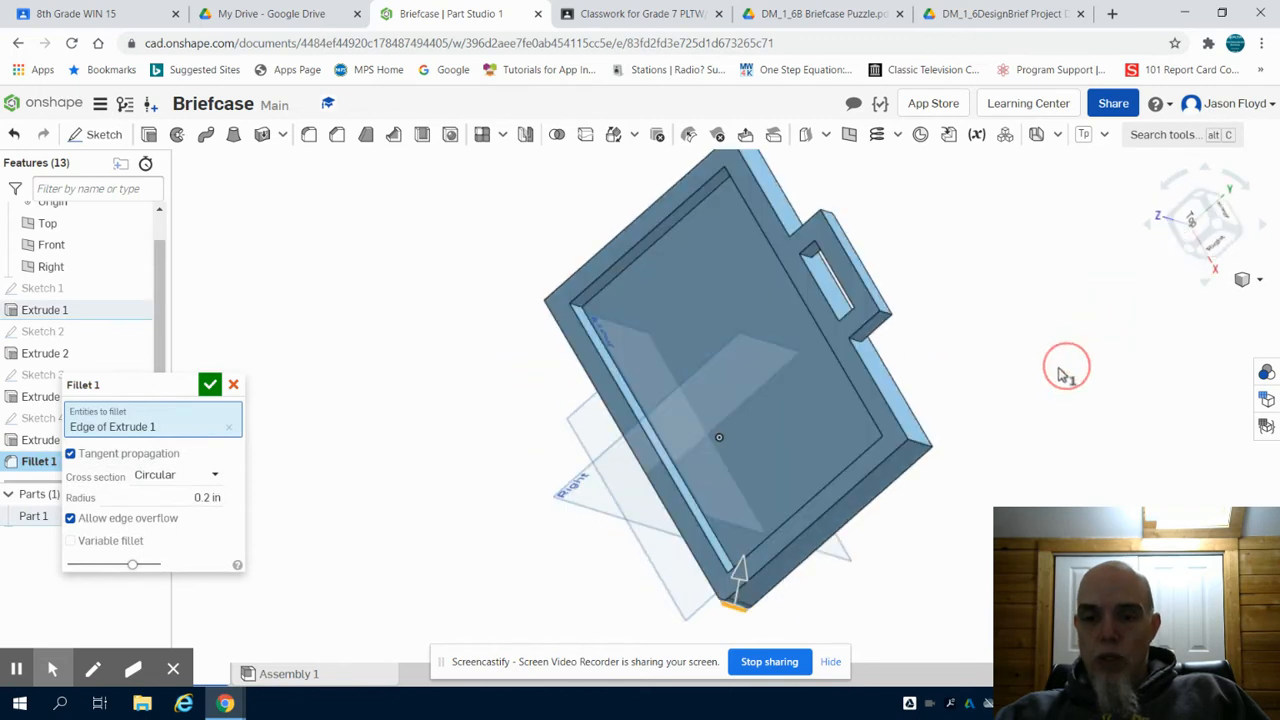
pyautogui.click(925, 451)
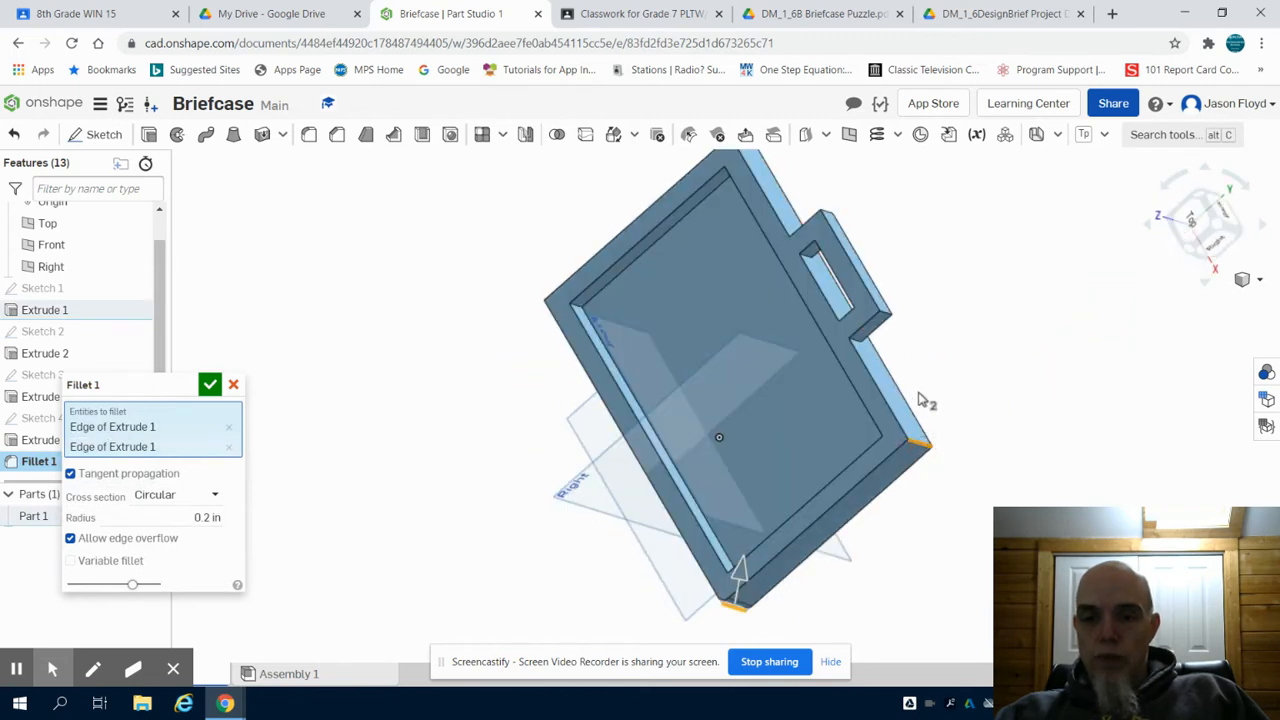
pyautogui.click(886, 320)
pyautogui.moveTo(980, 329); pyautogui.dragTo(990, 395, button='right')
pyautogui.click(843, 375)
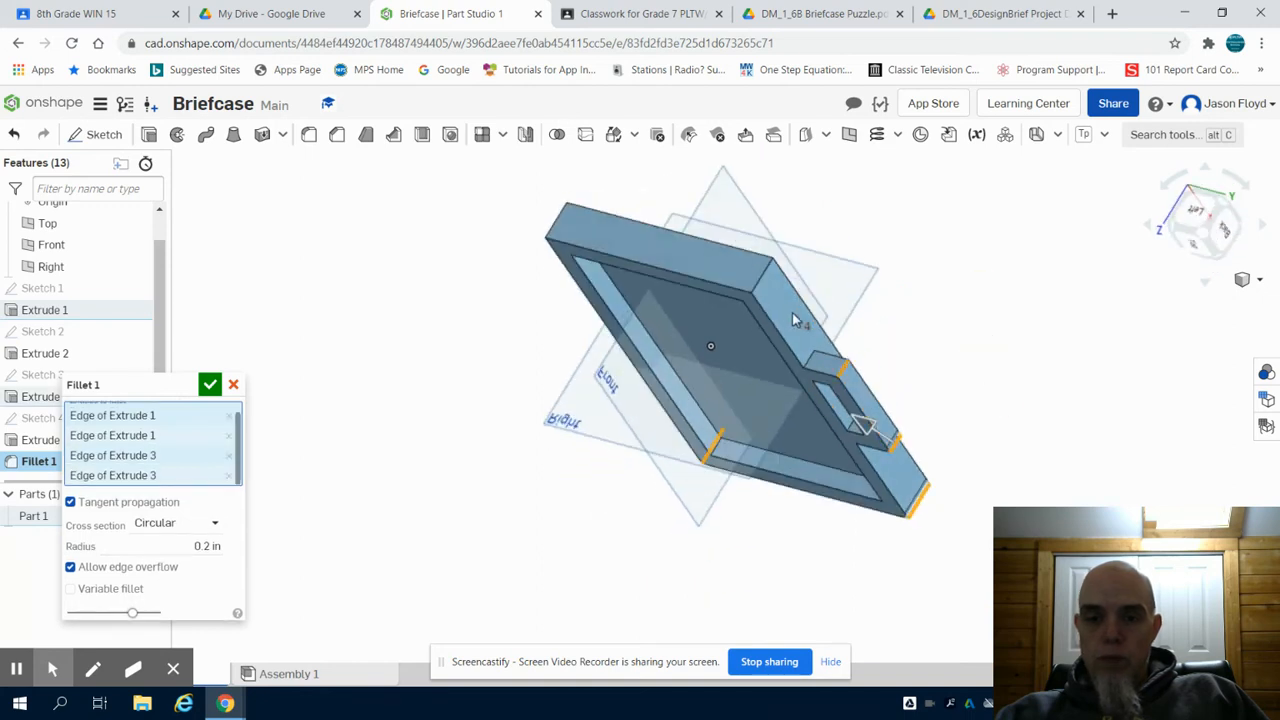
pyautogui.click(763, 282)
pyautogui.moveTo(930, 298); pyautogui.dragTo(990, 333, button='right')
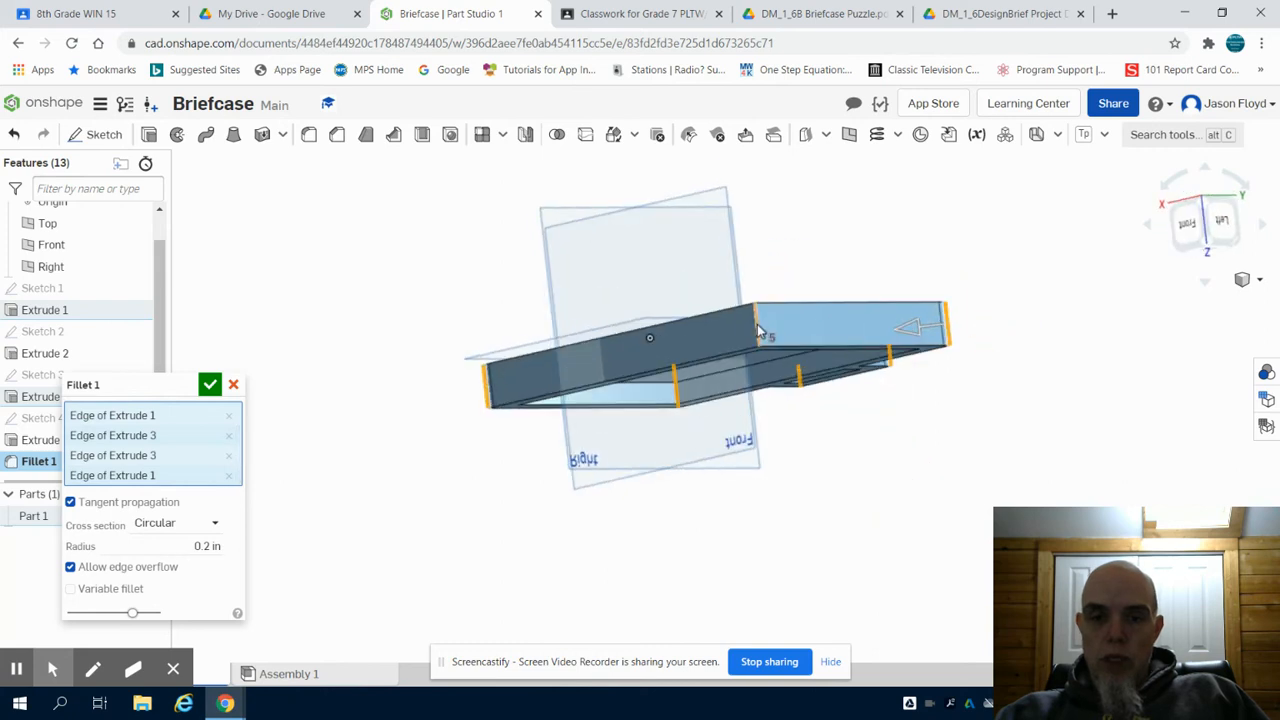
pyautogui.click(758, 330)
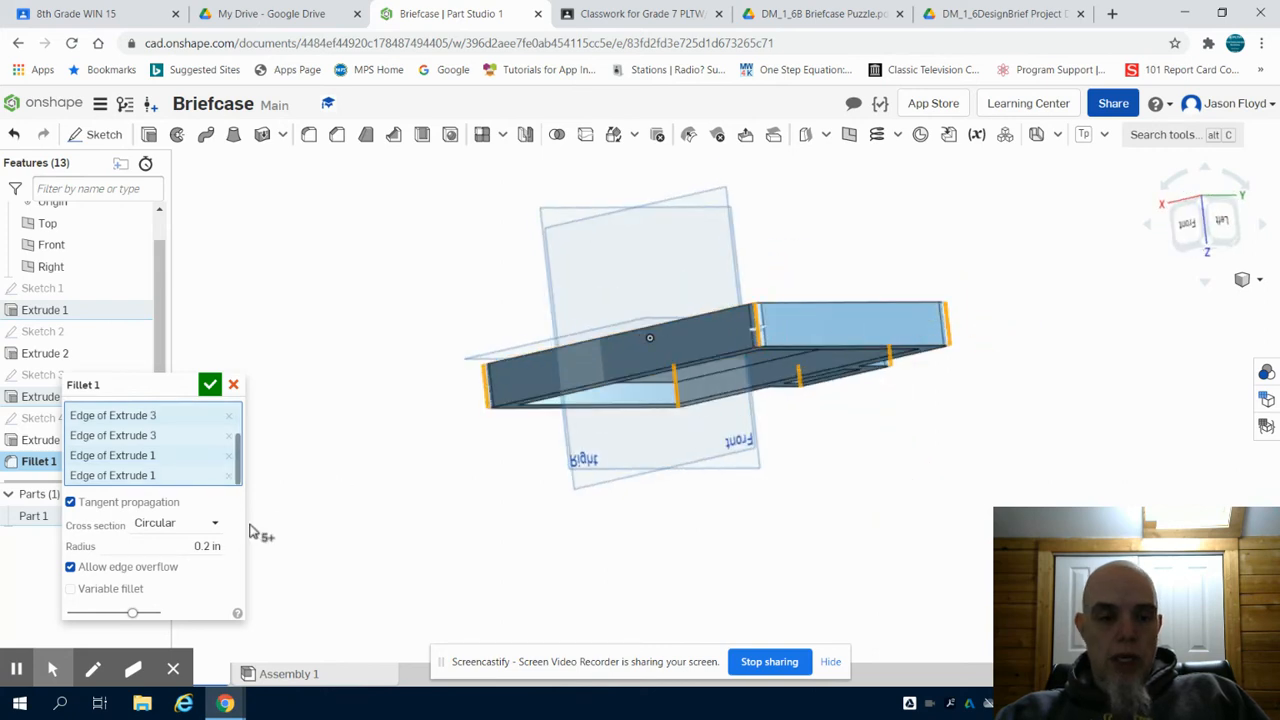
# - Set the fillet radius to 0.25 in and apply the fillet
pyautogui.click(211, 546)
pyautogui.press('BackSpace')
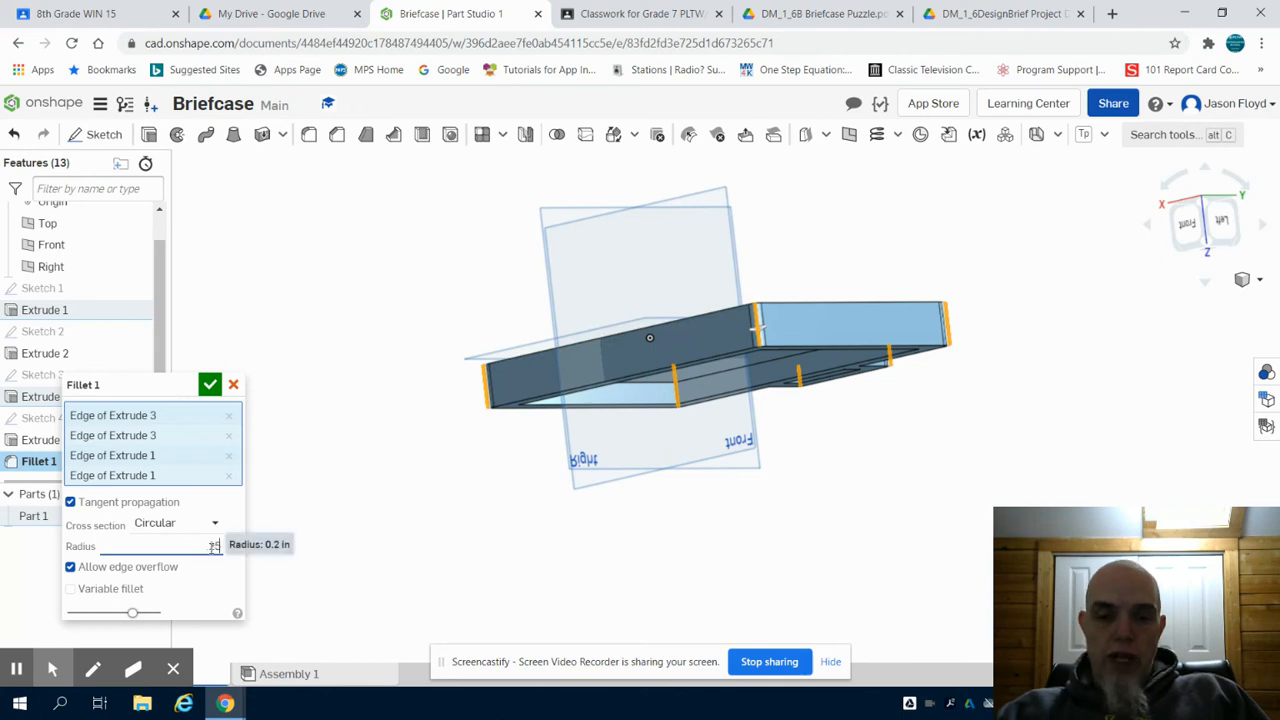
pyautogui.write('.25')
pyautogui.press('Return')
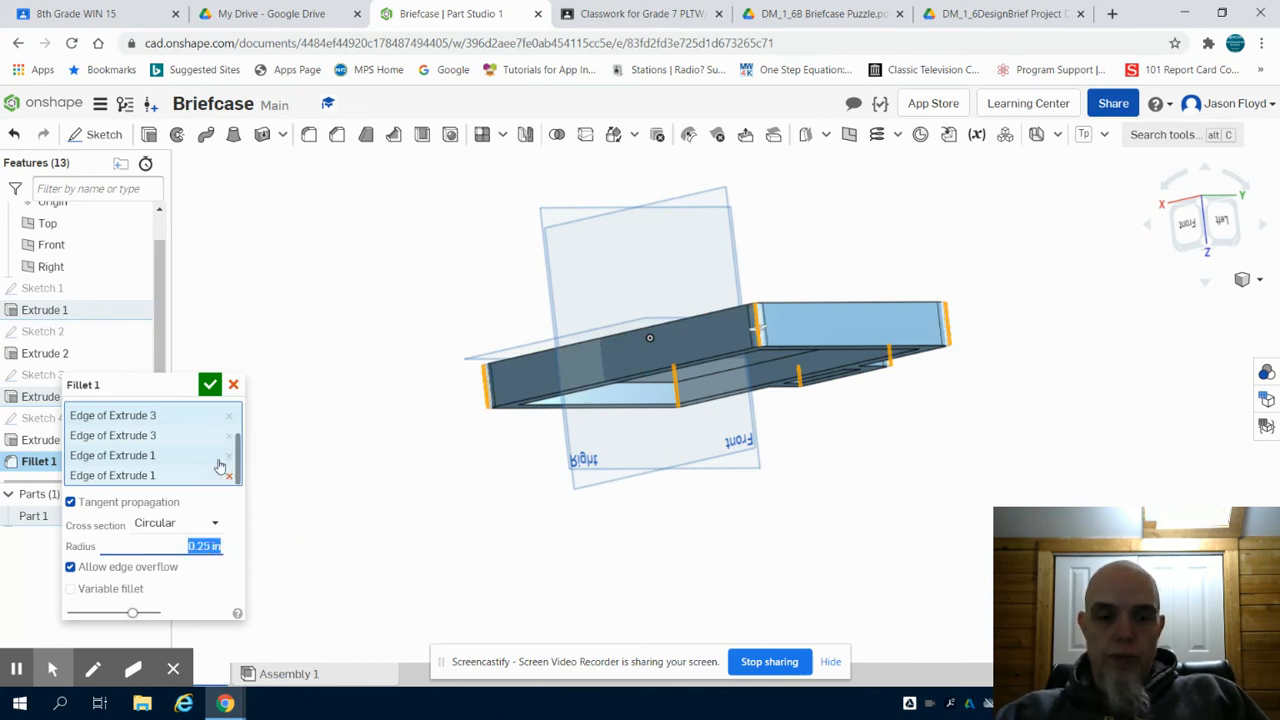
pyautogui.click(209, 385)
# - Chamfer the perimeter of the briefcase's bottom face with an equal distance of 0.125 in
pyautogui.moveTo(955, 445); pyautogui.dragTo(857, 214, button='right')
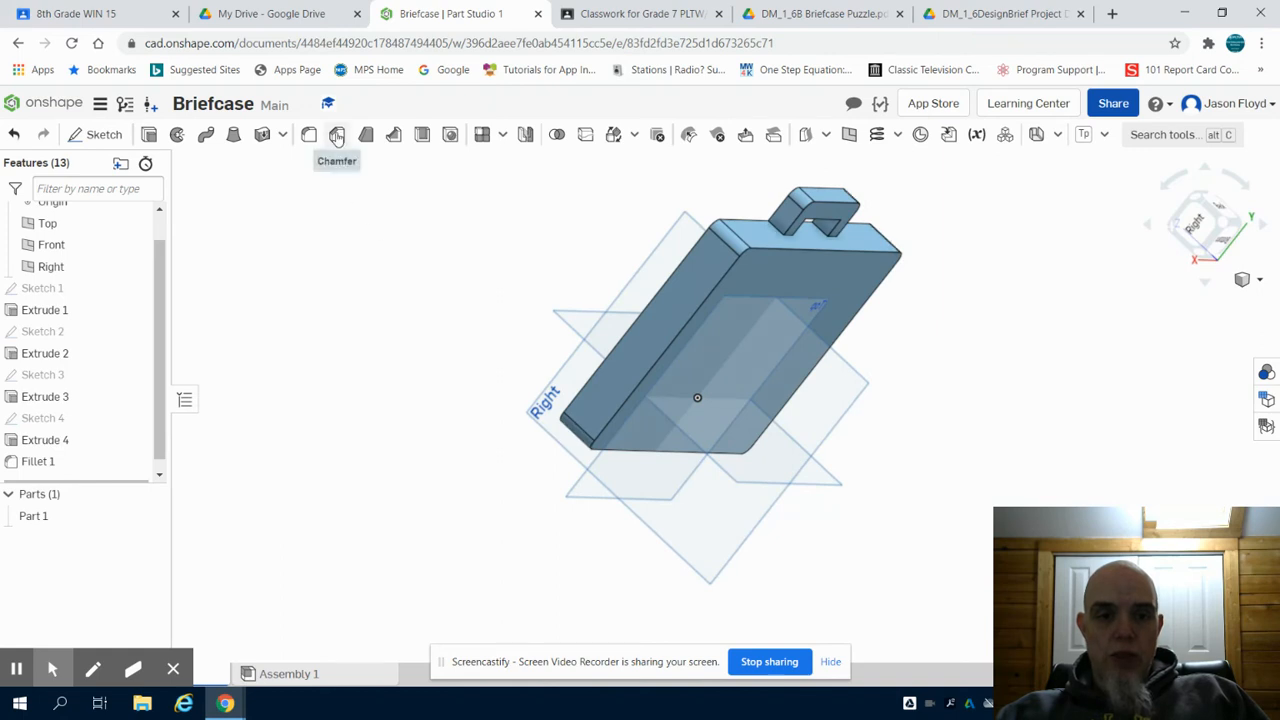
pyautogui.click(337, 136)
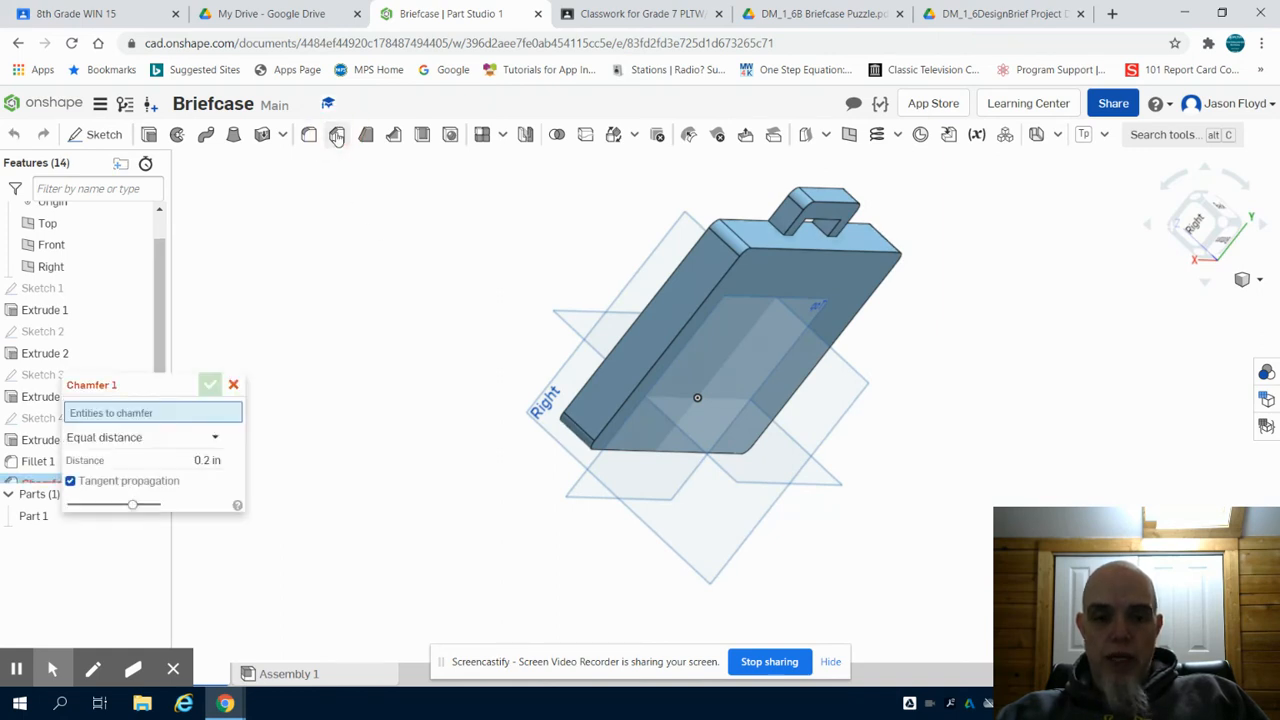
pyautogui.click(716, 304)
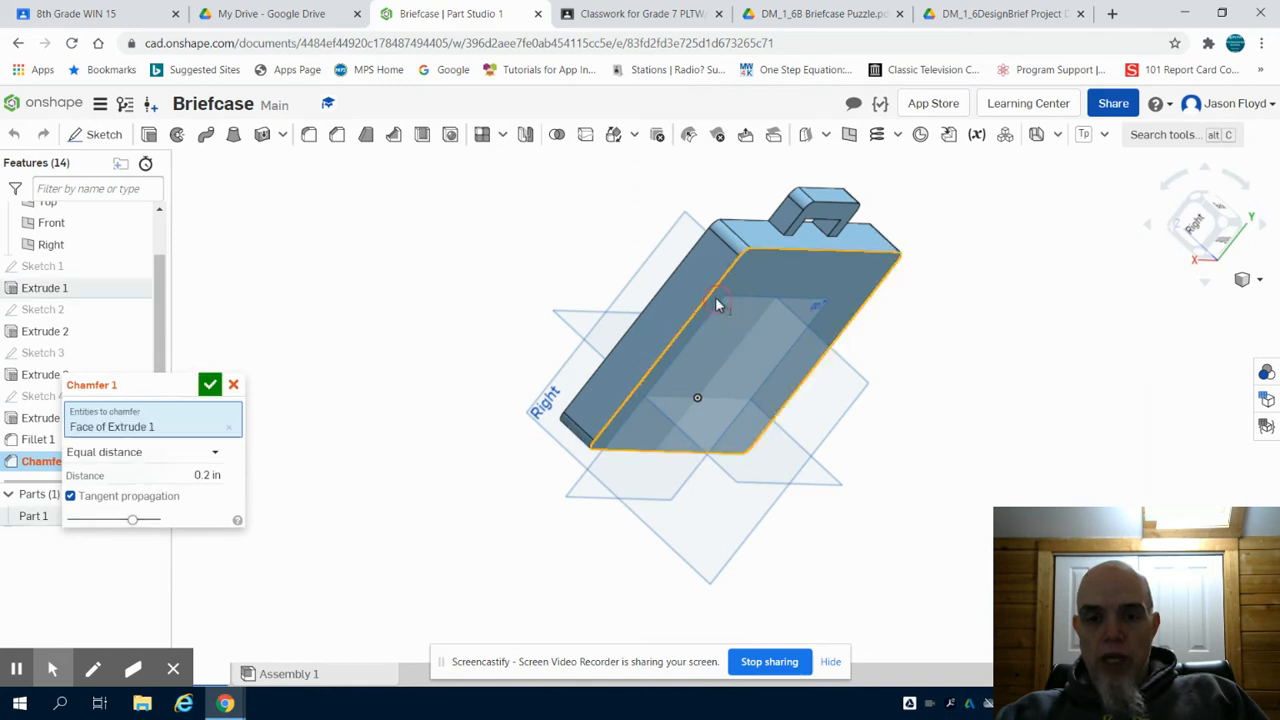
pyautogui.click(207, 475)
pyautogui.press('BackSpace')
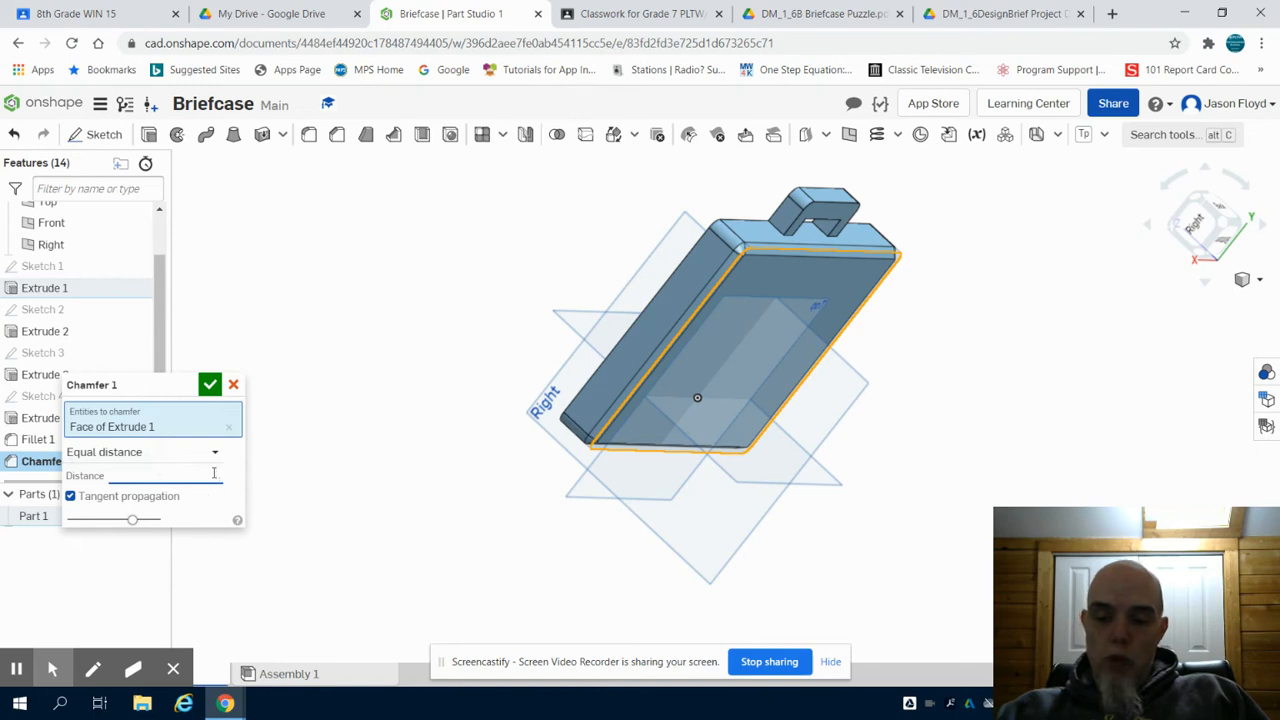
pyautogui.write('.125')
pyautogui.click(210, 384)
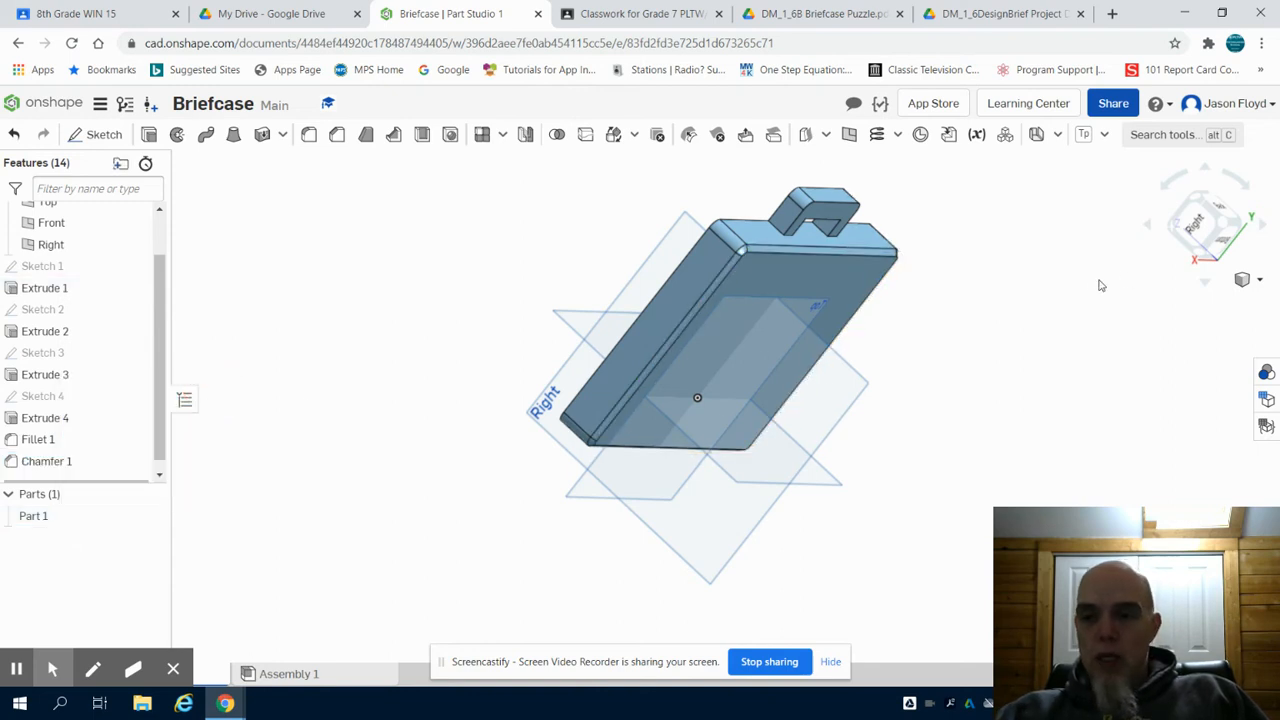
pyautogui.click(1220, 228)
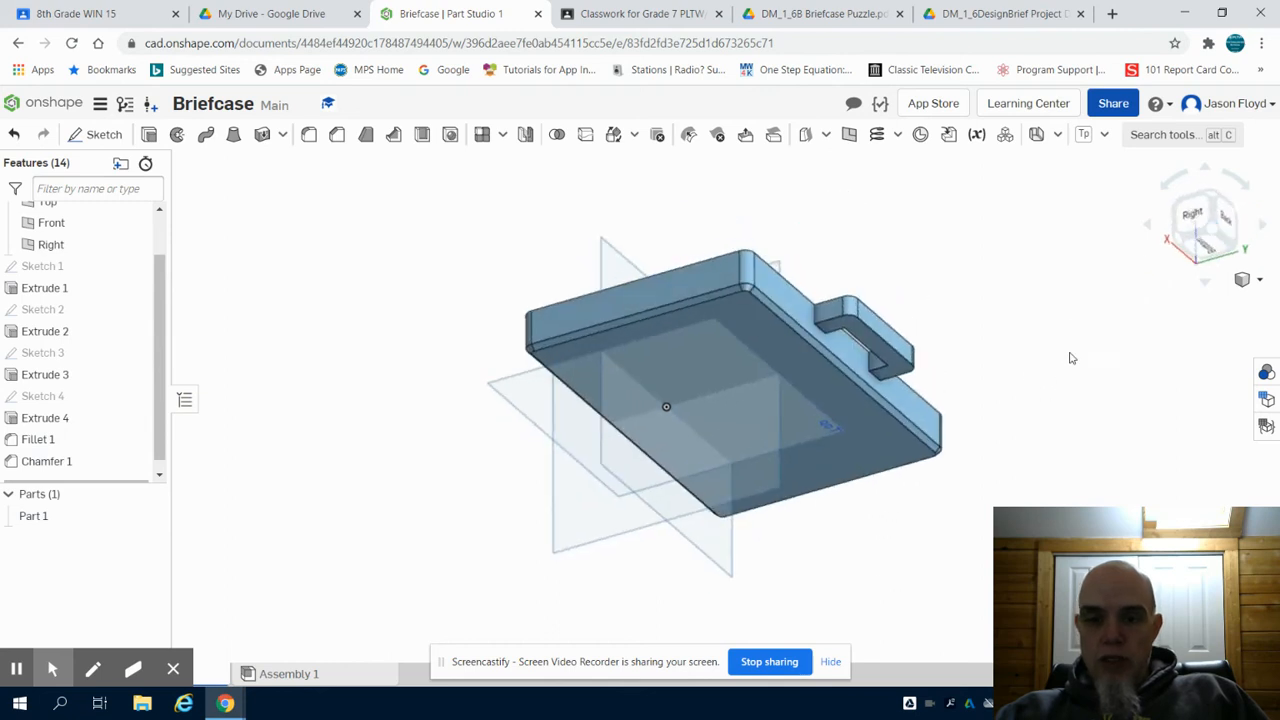
pyautogui.moveTo(1013, 307); pyautogui.dragTo(1172, 338, button='right')
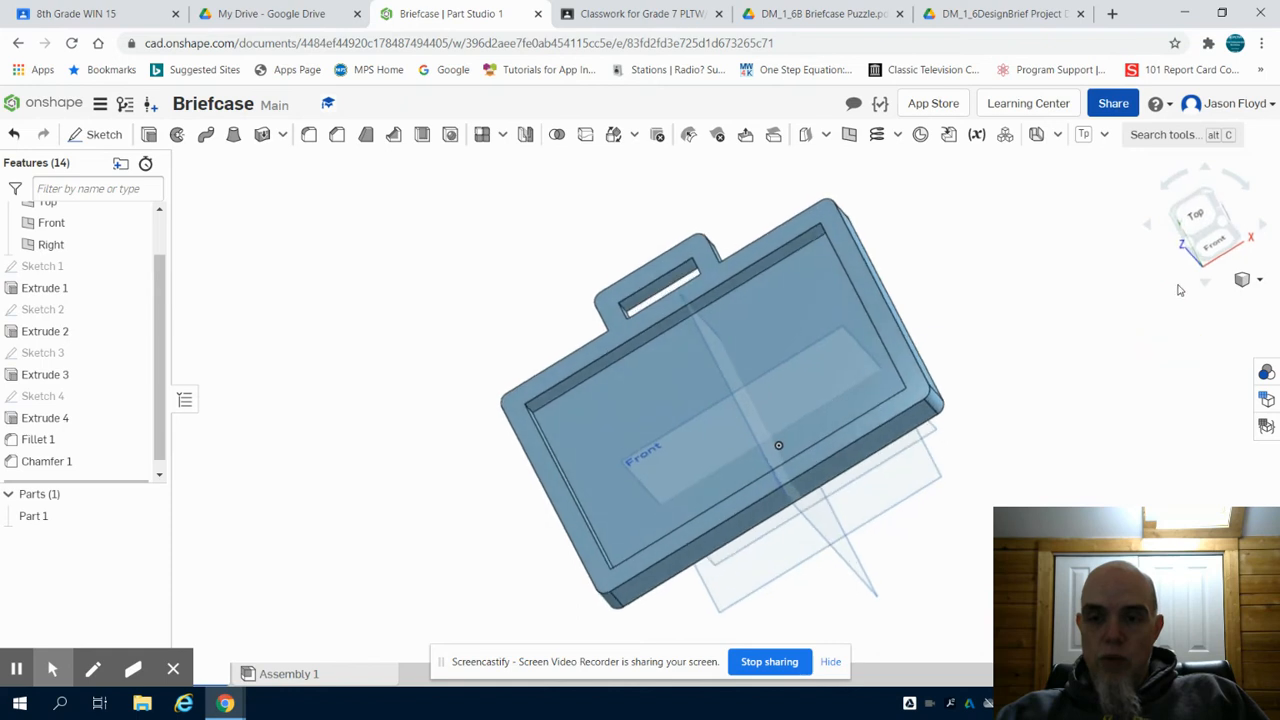
pyautogui.click(1210, 244)
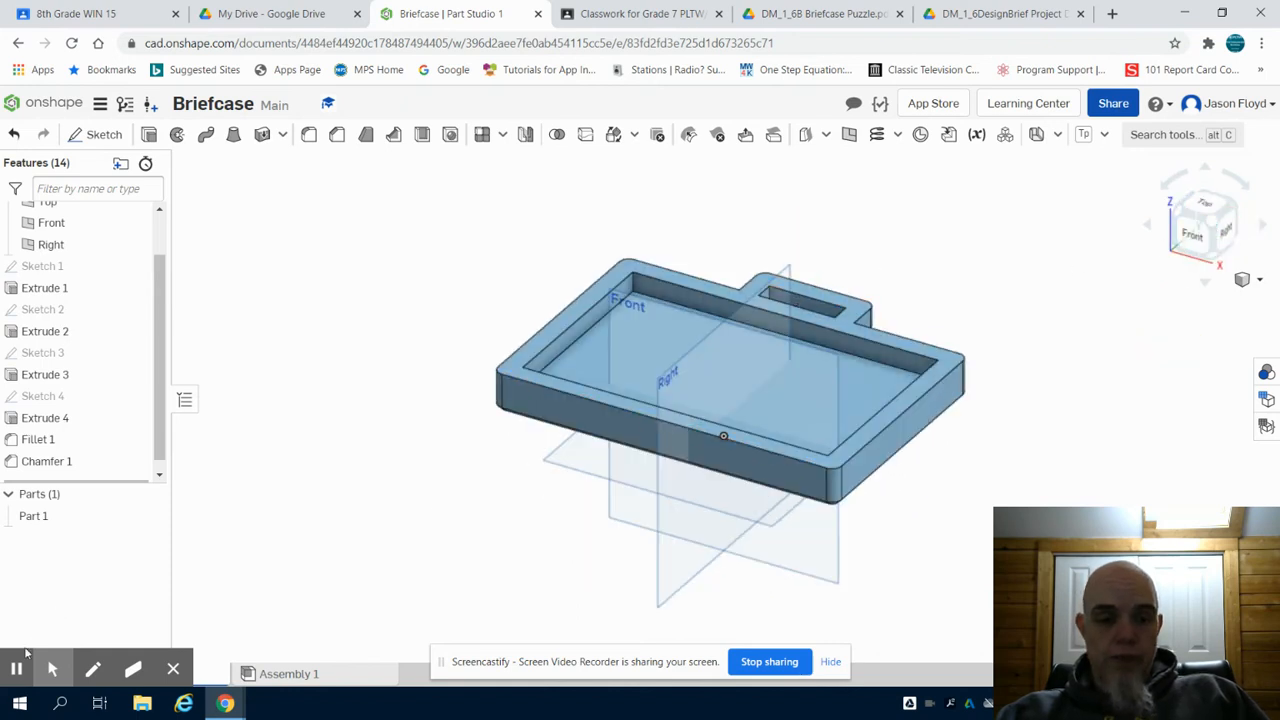
pyautogui.moveTo(57, 656)
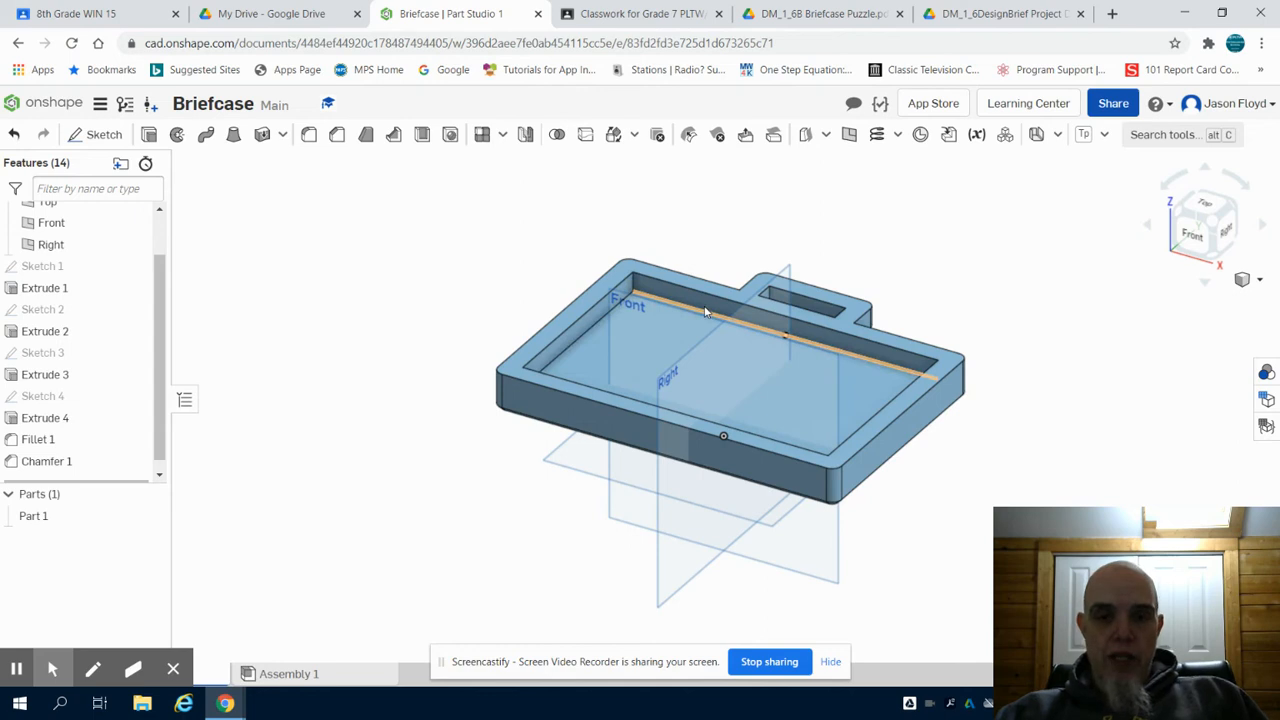
# - Review the hand-drawn puzzle layout and piece sketches in Google Drive, including 5.jpg and 6.jpg, and return to the Briefcase model in Onshape
pyautogui.click(302, 18)
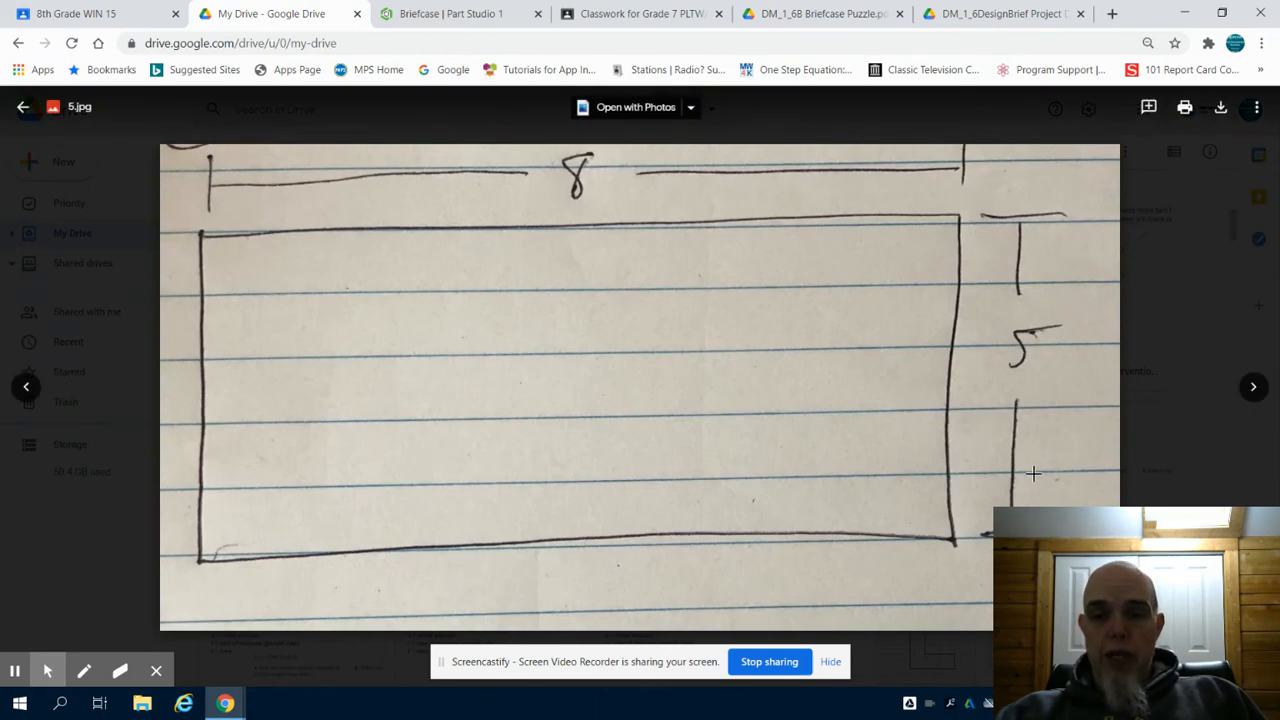
pyautogui.click(30, 399)
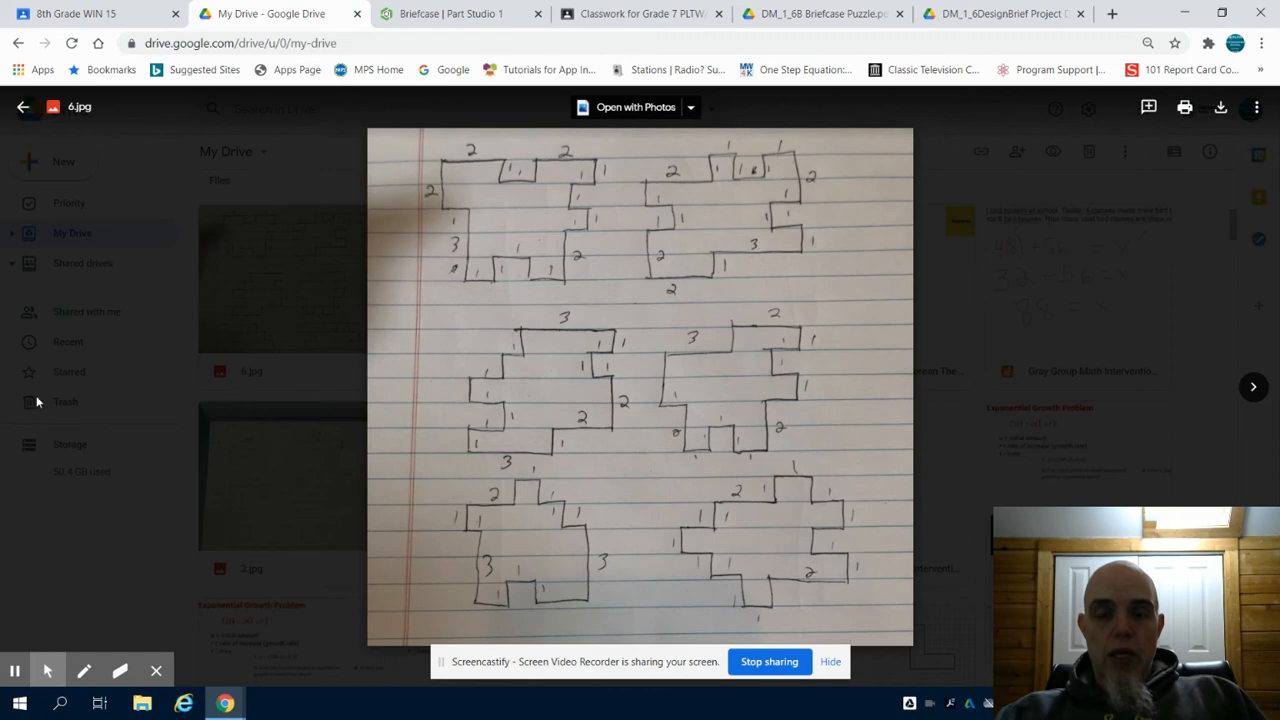
pyautogui.click(1253, 387)
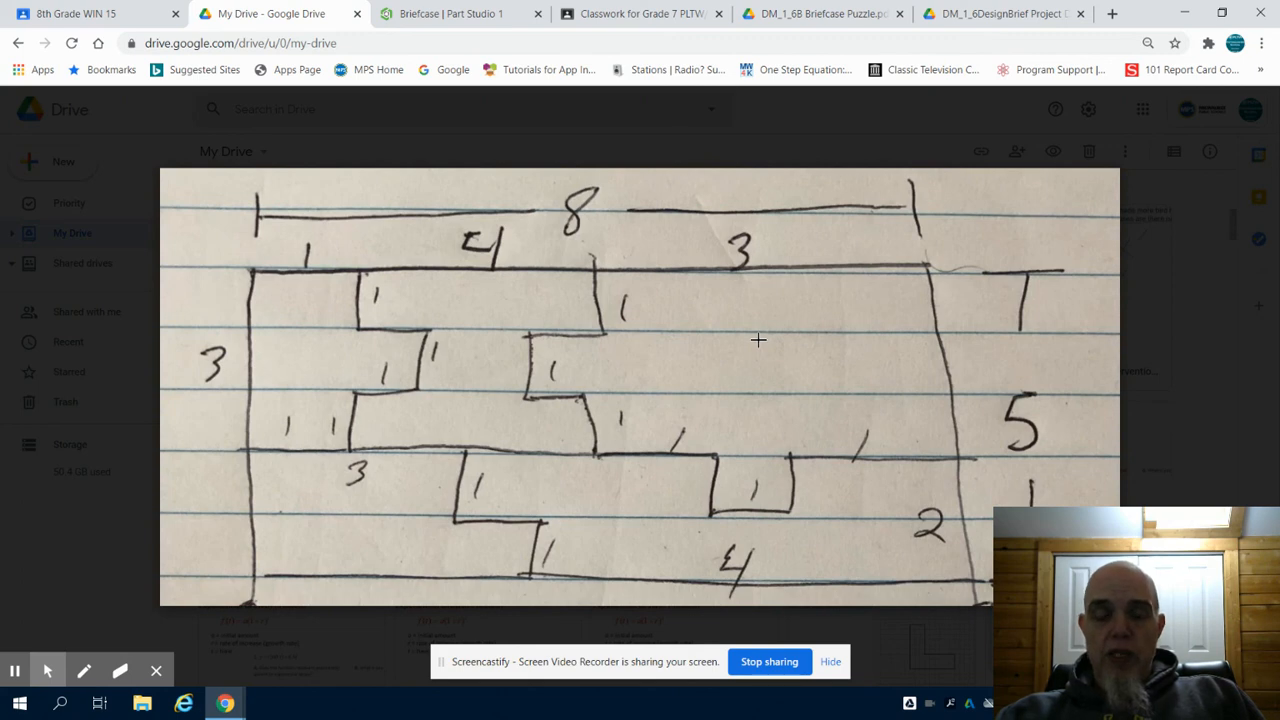
pyautogui.click(450, 14)
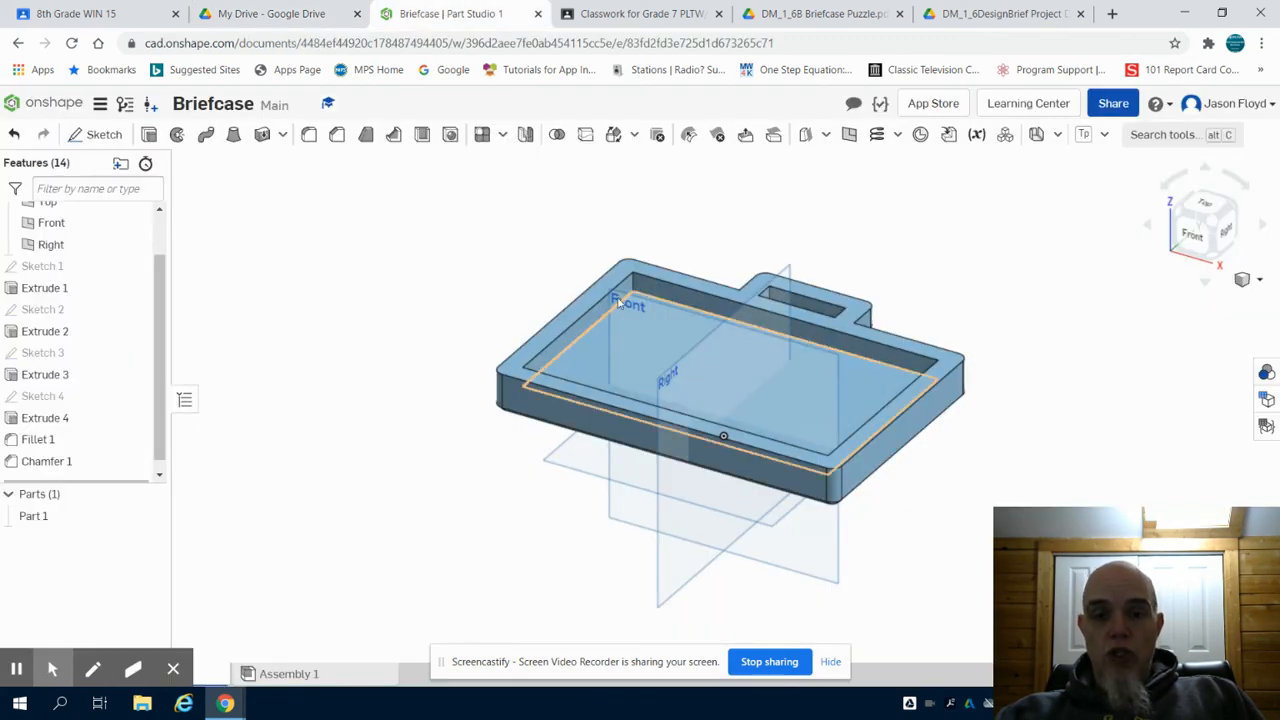